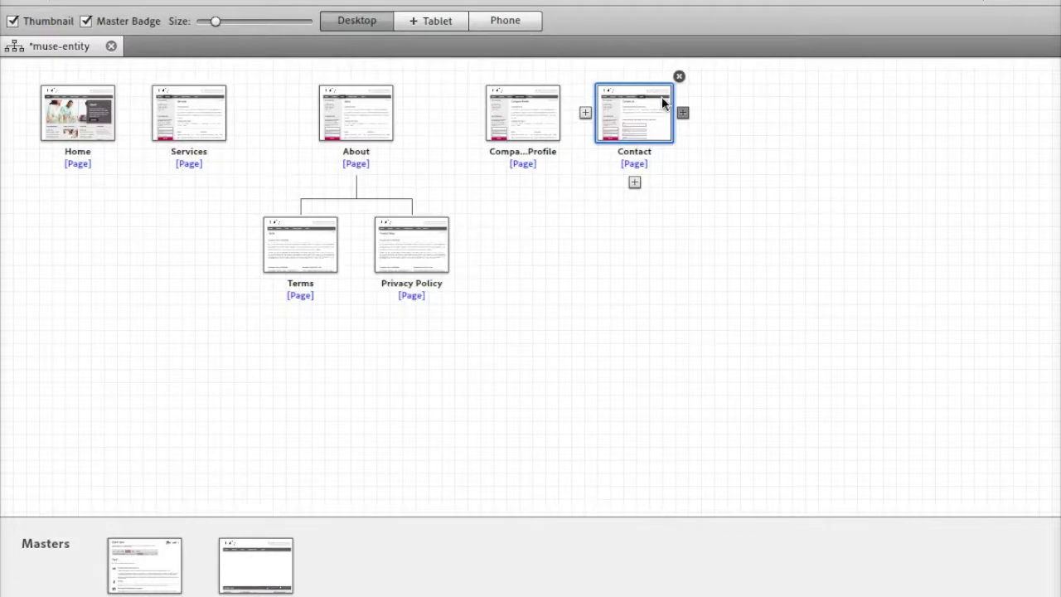
# Add a new page after Contact in the site plan and open it for editing
pyautogui.click(682, 112)
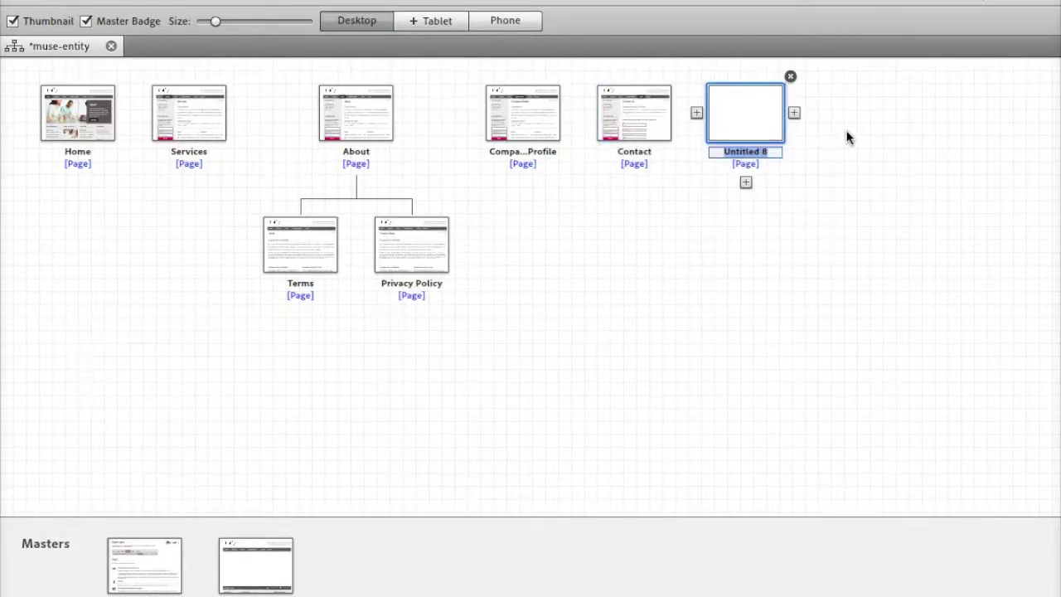
pyautogui.click(743, 124)
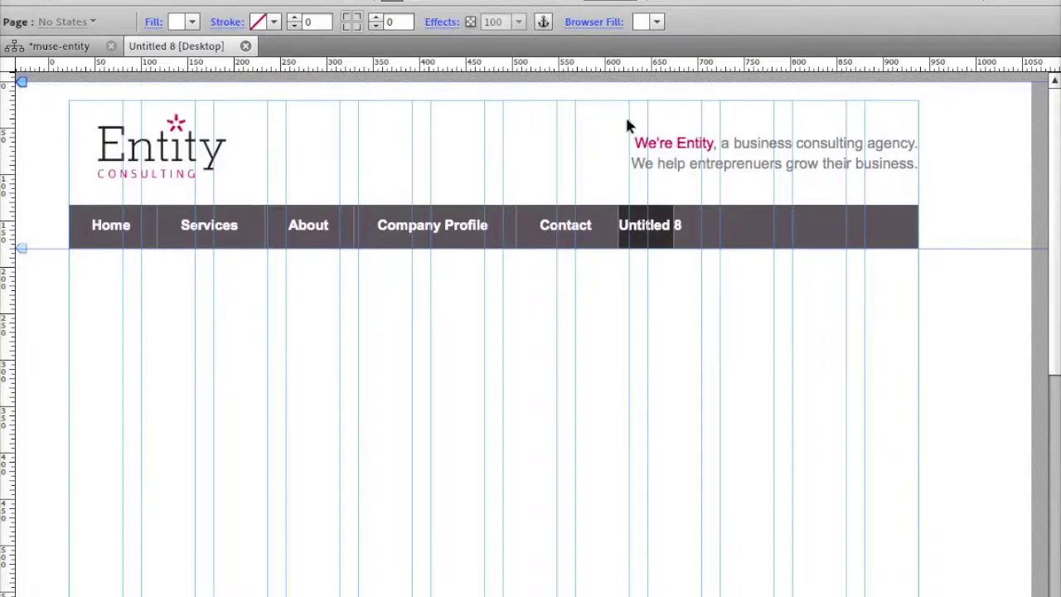
# Return to the site plan and exclude the new page after Contact from menus
pyautogui.click(62, 46)
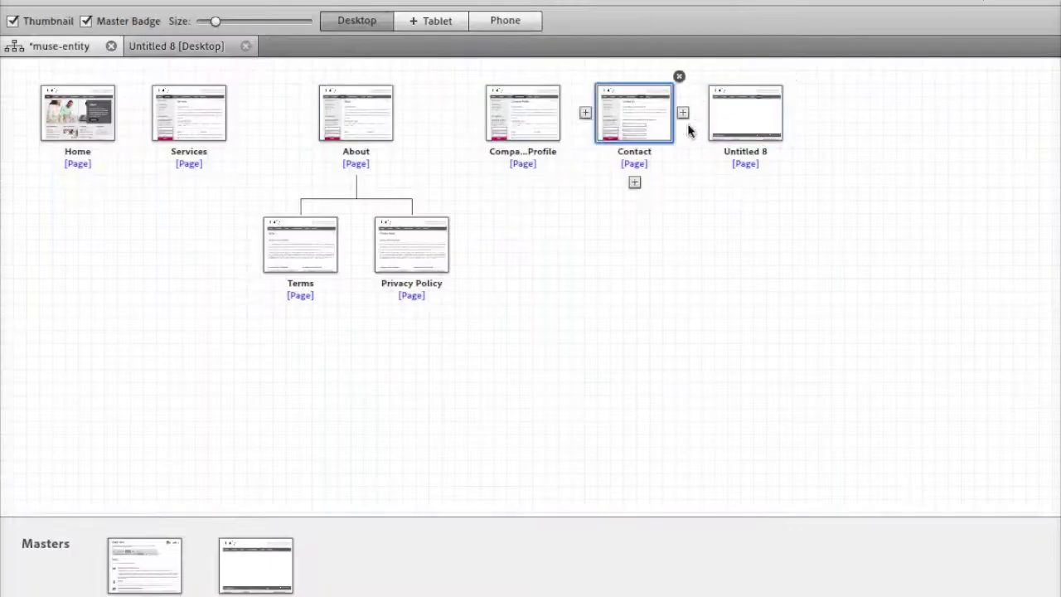
pyautogui.rightClick(729, 124)
pyautogui.moveTo(819, 302)
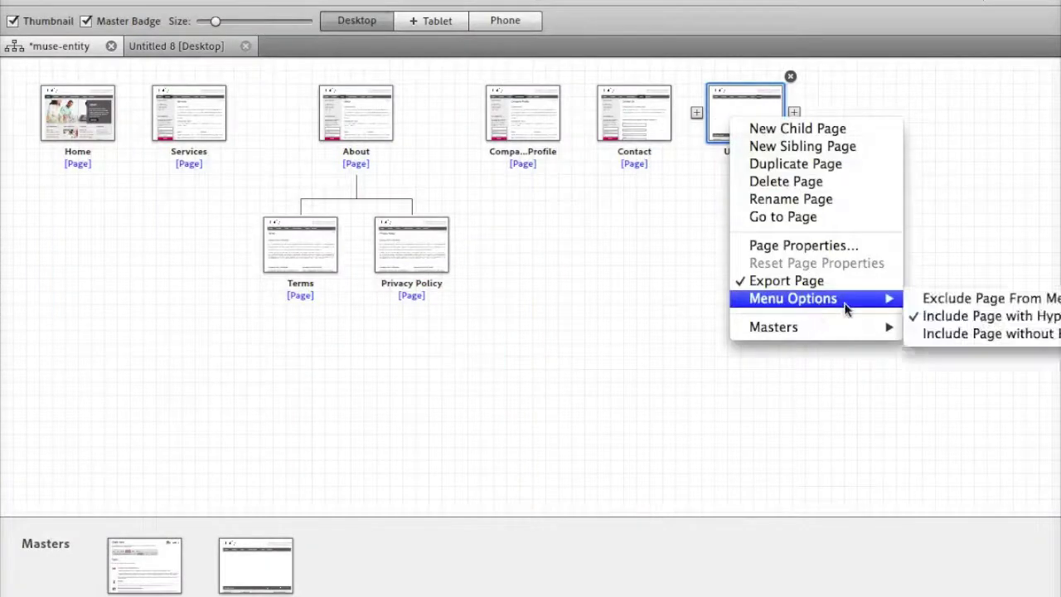
pyautogui.click(992, 301)
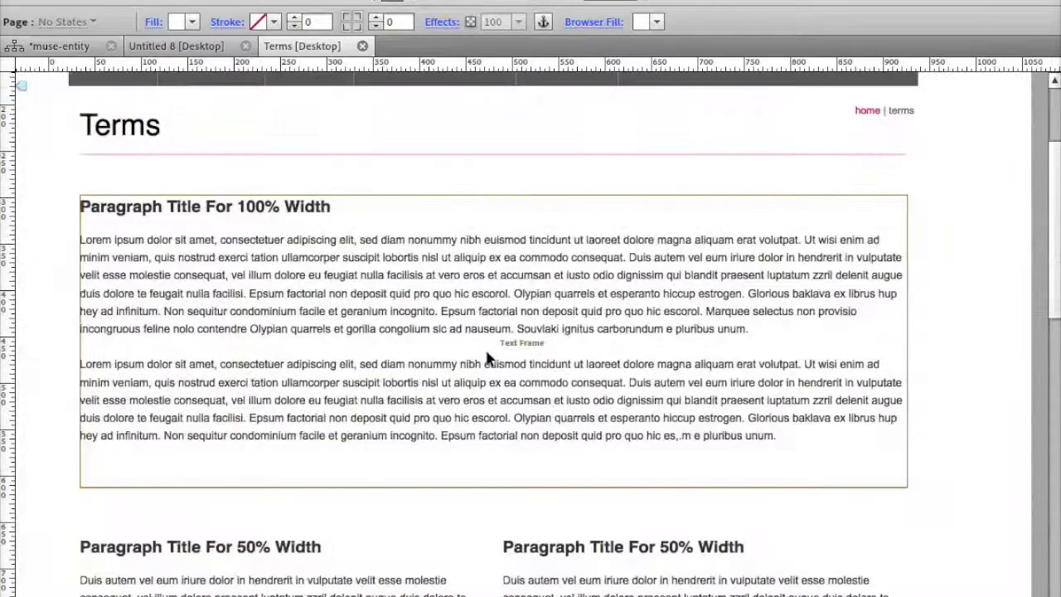
# Copy the Terms page's title, breadcrumb and paragraph text frames and paste them in place on the new page
pyautogui.click(443, 245)
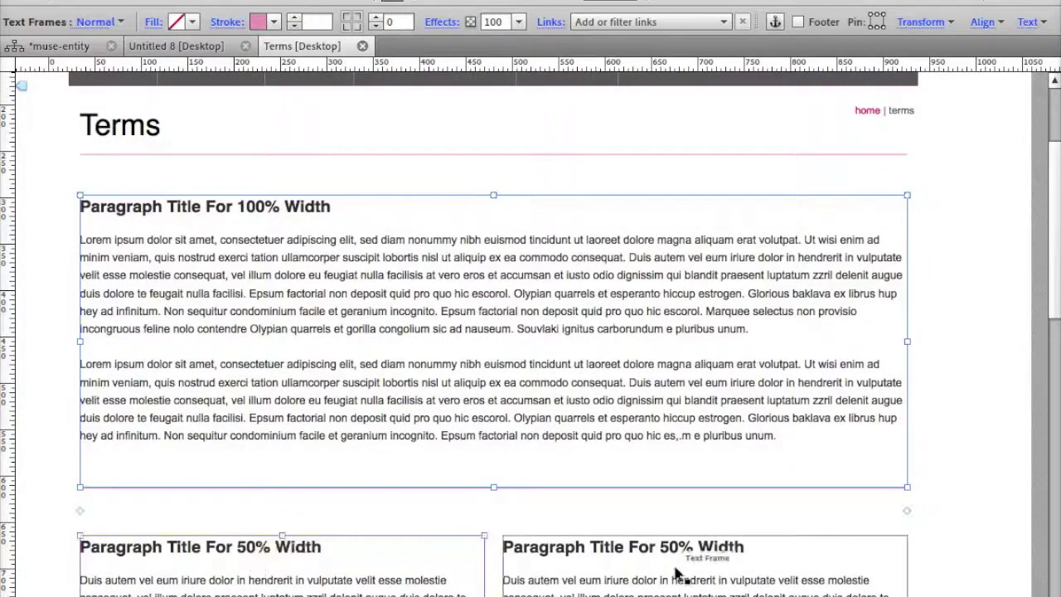
pyautogui.click(149, 139)
pyautogui.keyDown('shift'); pyautogui.click(895, 112); pyautogui.keyUp('shift')
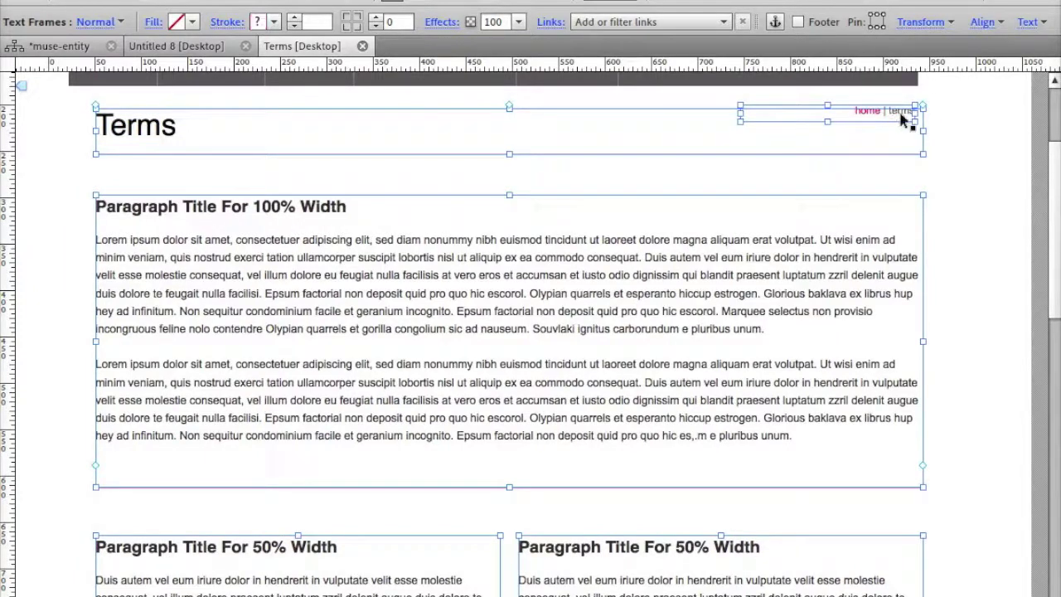
pyautogui.click(178, 48)
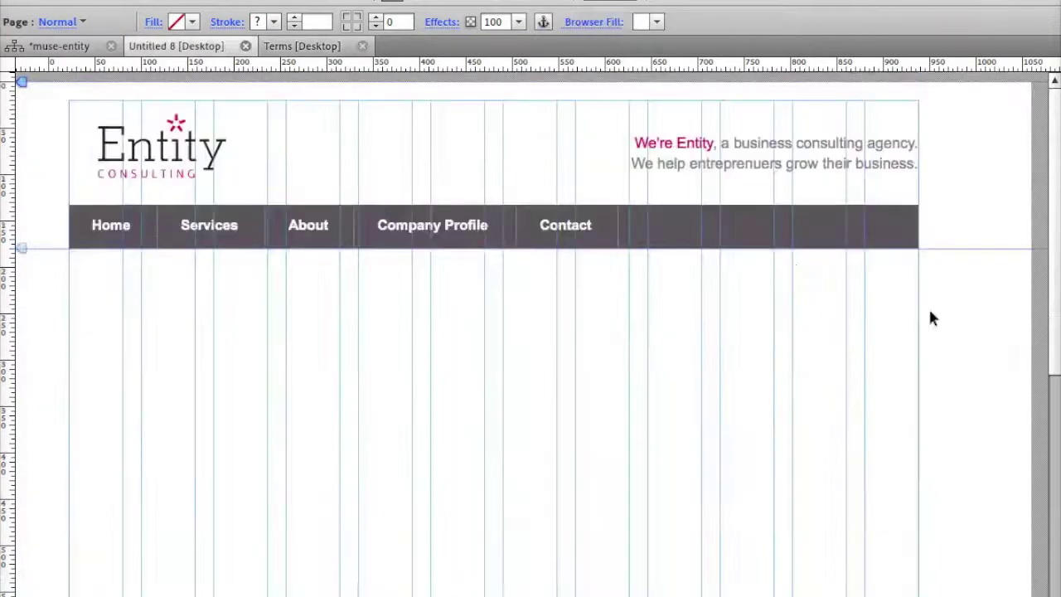
pyautogui.scroll(-5, 554, 369)
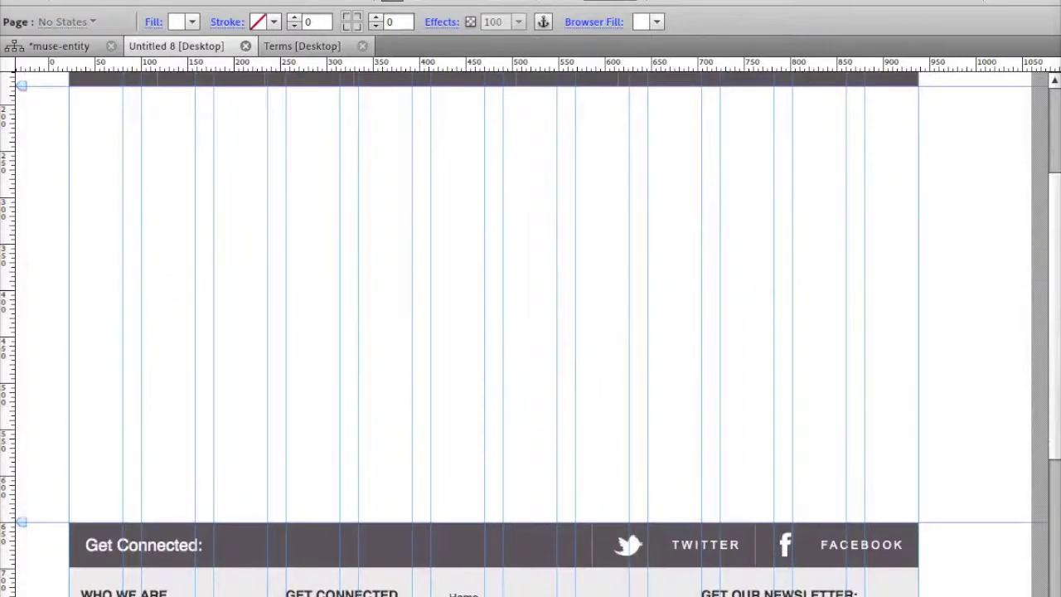
pyautogui.click(133, 0)
pyautogui.click(159, 48)
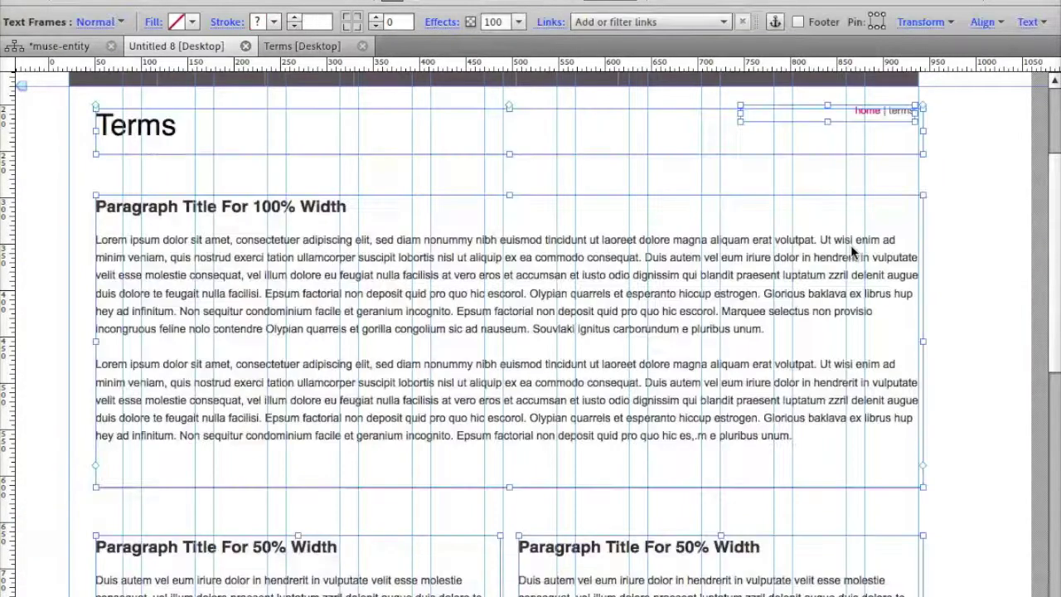
# Narrow the 100% width paragraph frame so its right edge snaps to the last column guide
pyautogui.scroll(-2, 968, 293)
pyautogui.click(968, 293)
pyautogui.scroll(-1, 971, 294)
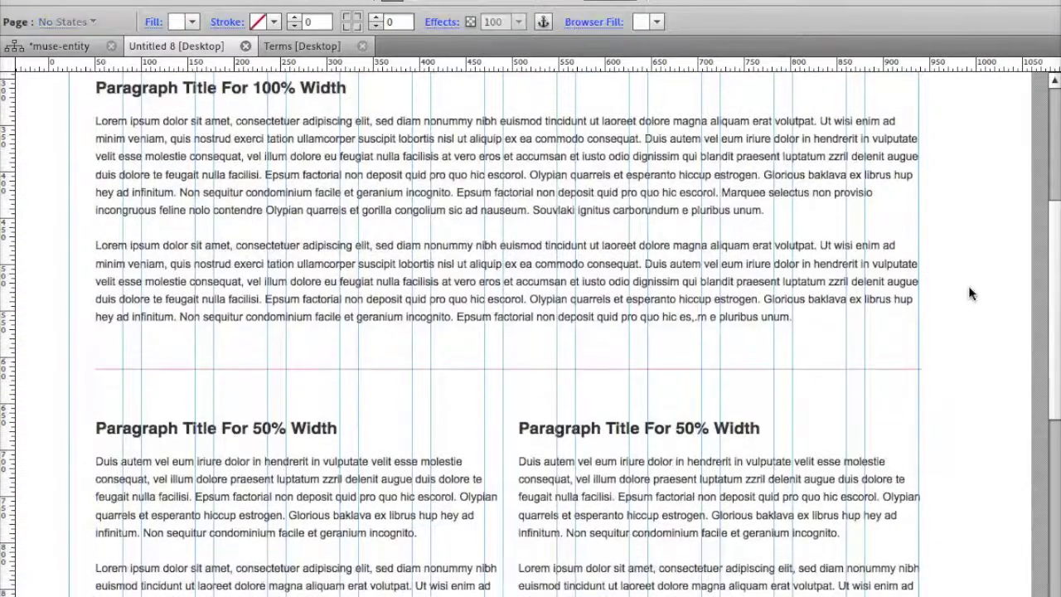
pyautogui.scroll(3, 971, 293)
pyautogui.click(705, 348)
pyautogui.moveTo(923, 368)
pyautogui.mouseDown()
pyautogui.moveTo(459, 331)
pyautogui.moveTo(983, 343)
pyautogui.moveTo(919, 350)
pyautogui.mouseUp()
pyautogui.scroll(-4, 970, 265)
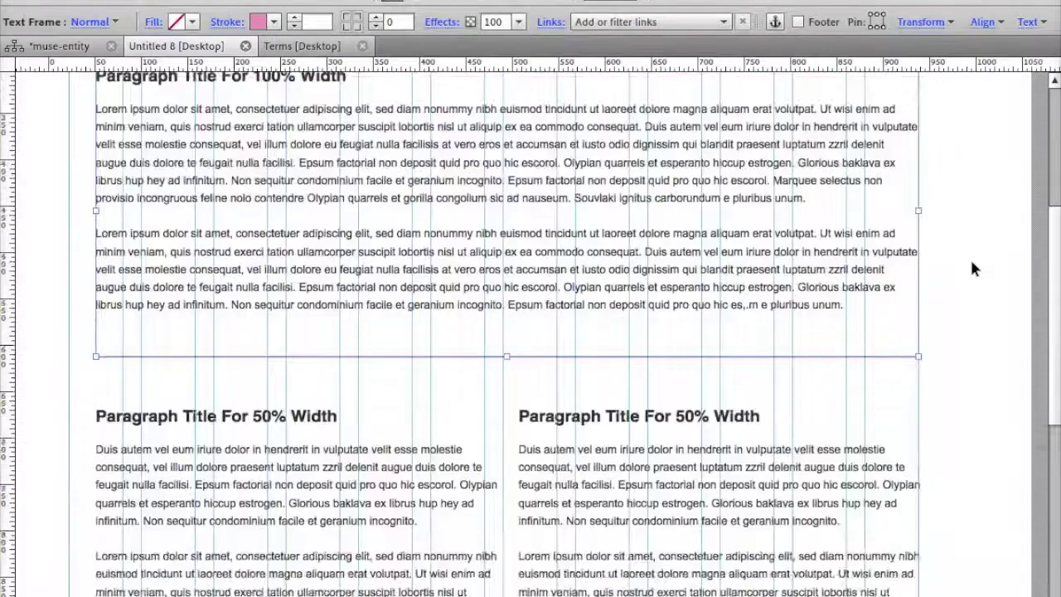
# Move the second 50% width paragraph frame slightly left so its right edge aligns with the last column guide
pyautogui.scroll(2, 969, 265)
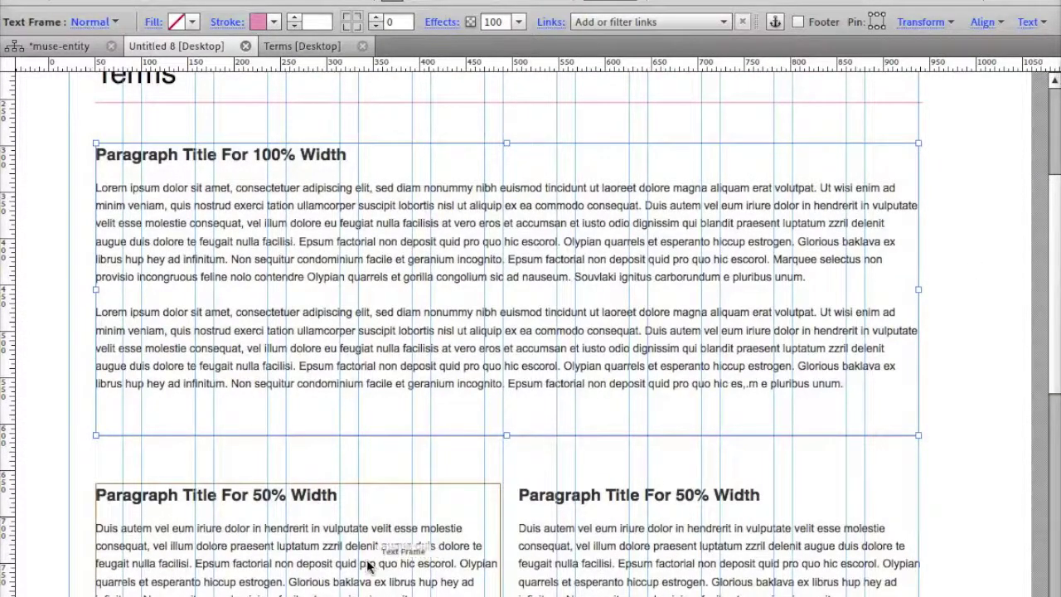
pyautogui.click(703, 563)
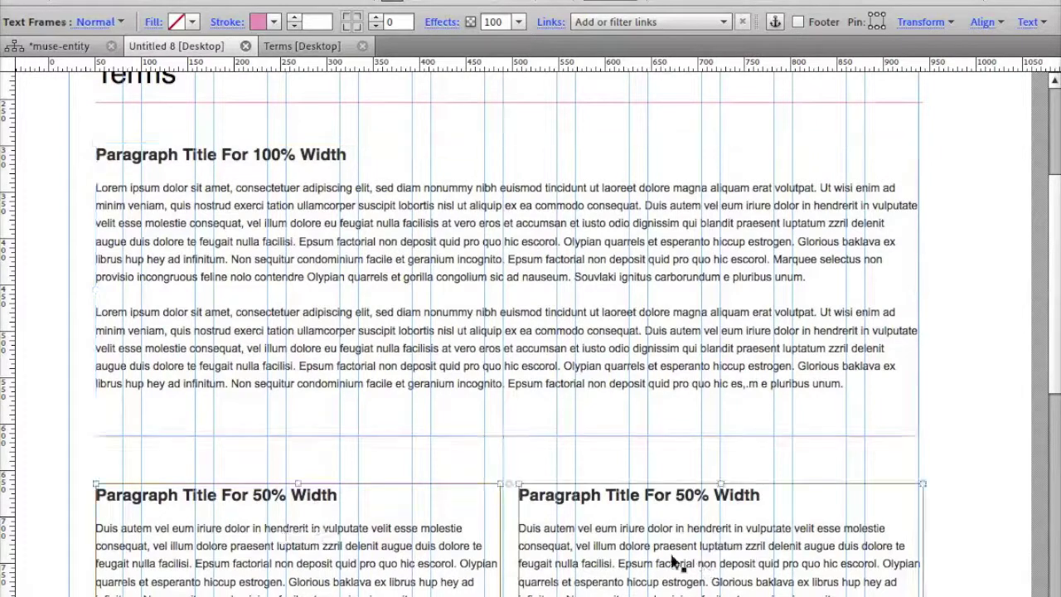
pyautogui.keyDown('shift'); pyautogui.click(580, 306); pyautogui.keyUp('shift')
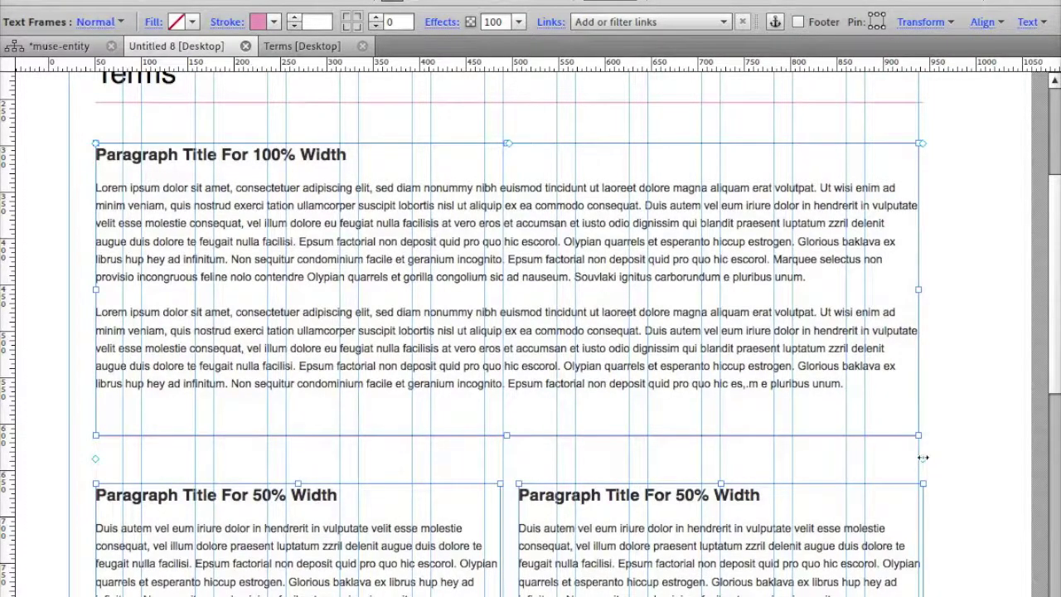
pyautogui.click(787, 541)
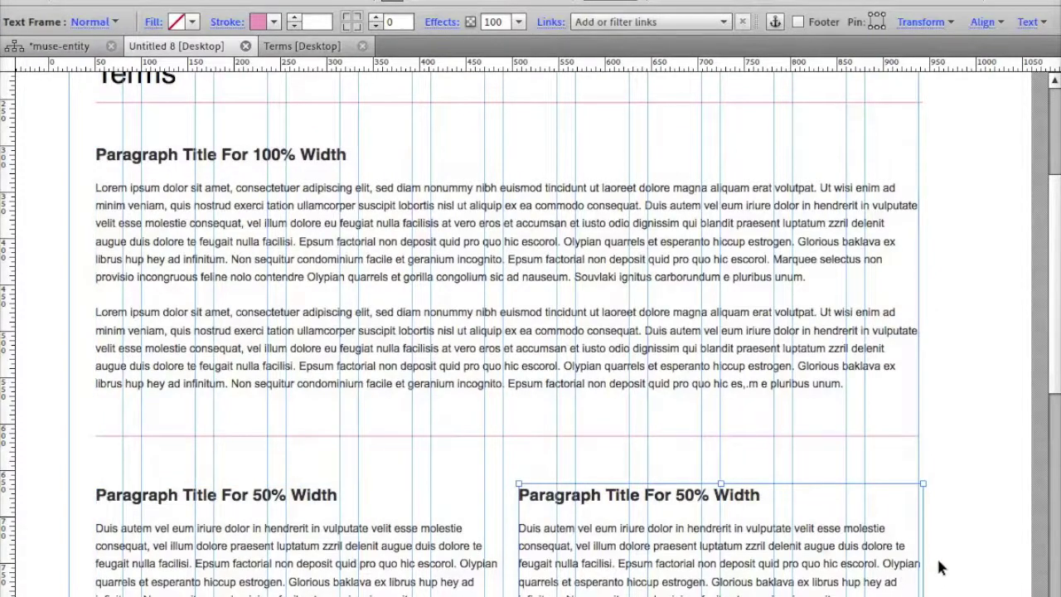
pyautogui.scroll(-2, 942, 565)
pyautogui.moveTo(775, 503)
pyautogui.mouseDown()
pyautogui.moveTo(761, 503)
pyautogui.moveTo(770, 503)
pyautogui.mouseUp()
# Select all three paragraph frames, resize them together to narrower widths, and stretch them back to the last column guide
pyautogui.keyDown('shift'); pyautogui.click(443, 503); pyautogui.keyUp('shift')
pyautogui.keyDown('shift'); pyautogui.click(591, 257); pyautogui.keyUp('shift')
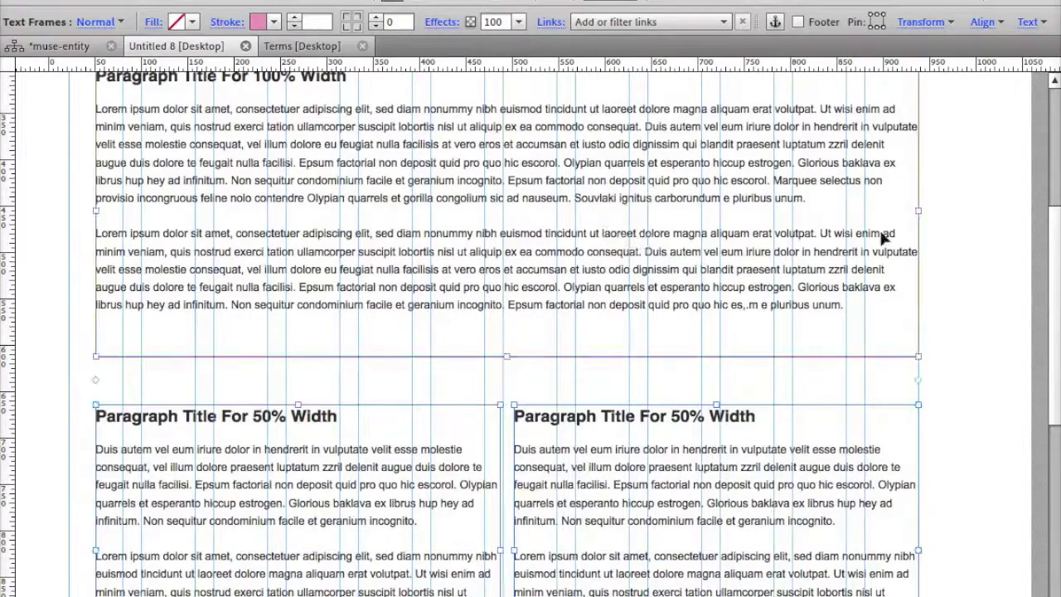
pyautogui.moveTo(894, 381); pyautogui.dragTo(668, 389)
pyautogui.moveTo(769, 394); pyautogui.dragTo(826, 394)
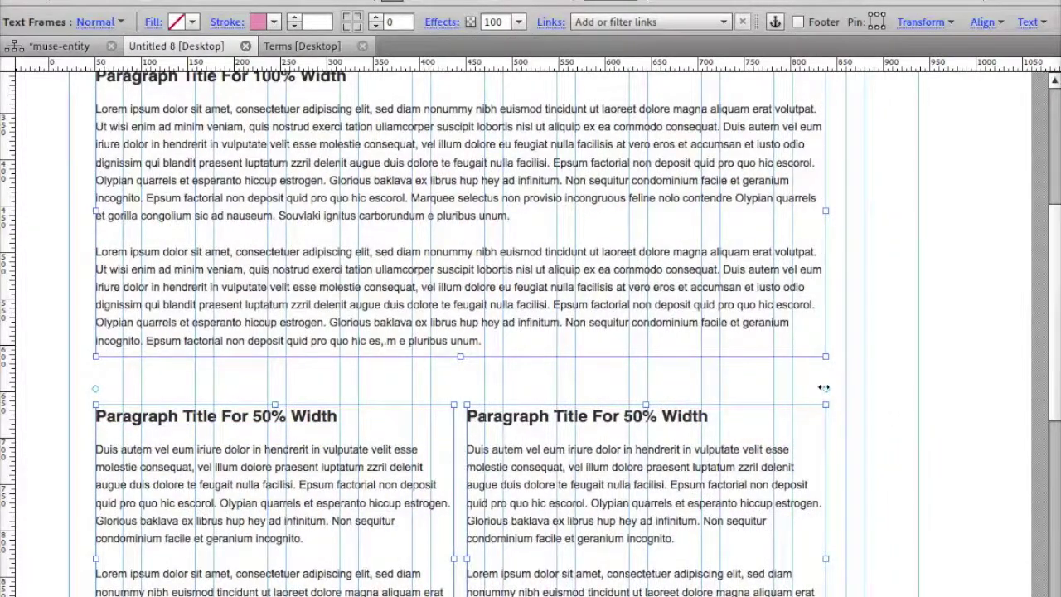
pyautogui.moveTo(821, 387); pyautogui.dragTo(916, 403)
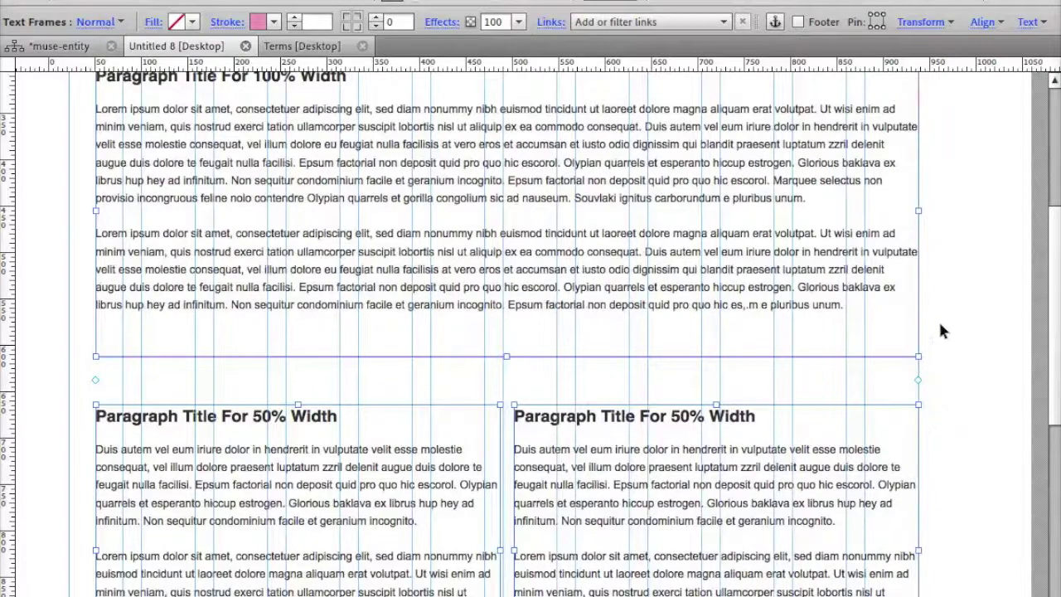
# Try resizing the 100% width paragraph frame alone and snap its right edge back to the last column guide
pyautogui.scroll(2, 948, 319)
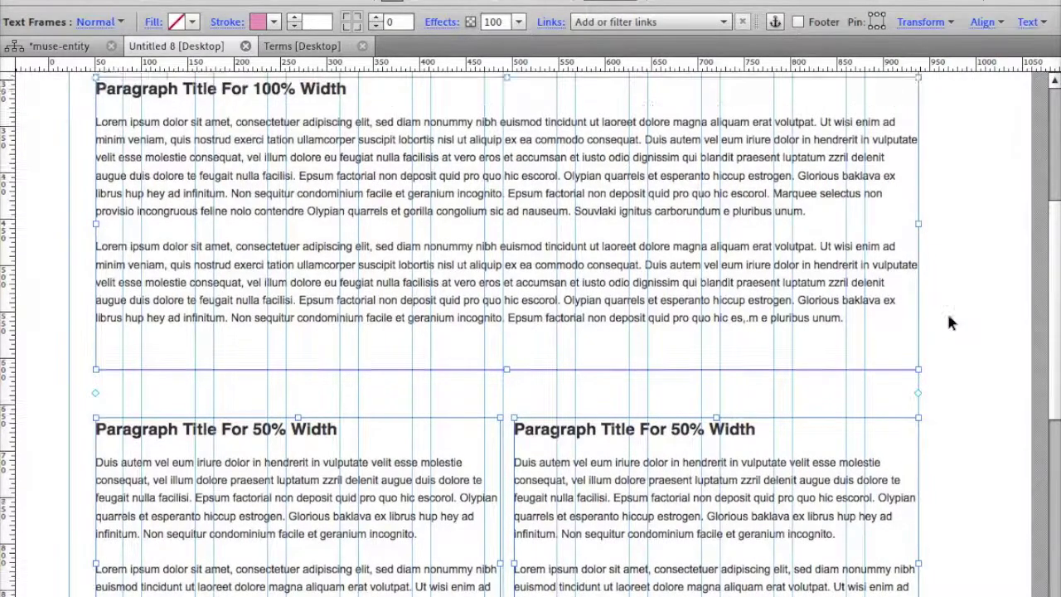
pyautogui.press('Escape')
pyautogui.click(918, 290)
pyautogui.moveTo(916, 291)
pyautogui.mouseDown()
pyautogui.moveTo(756, 297)
pyautogui.moveTo(834, 228)
pyautogui.moveTo(918, 291)
pyautogui.mouseUp()
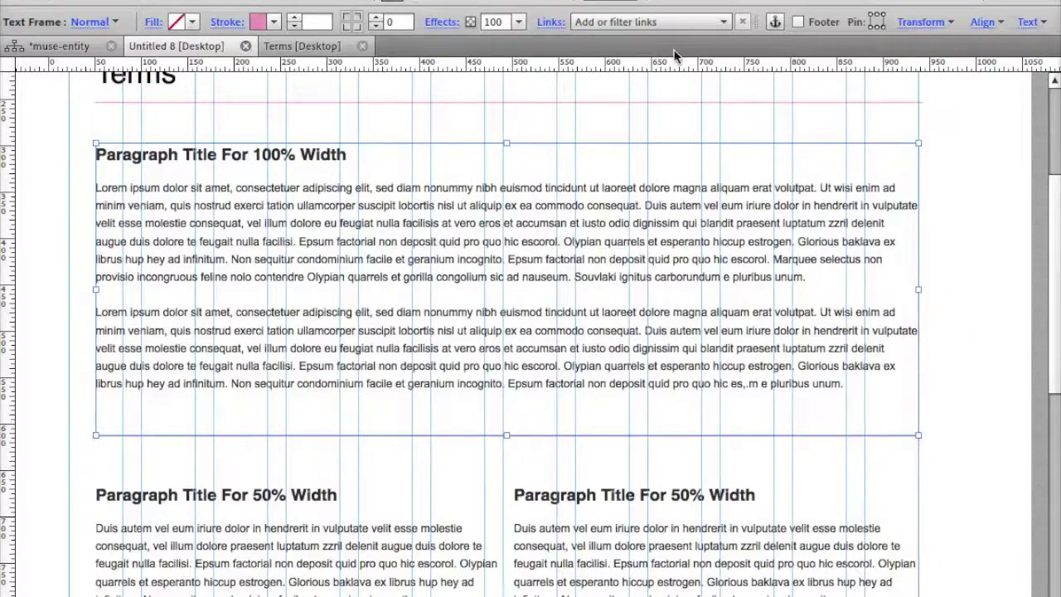
# Show the grid overlay and review the page's column, gutter and margin settings in Page Properties
pyautogui.click(680, 2)
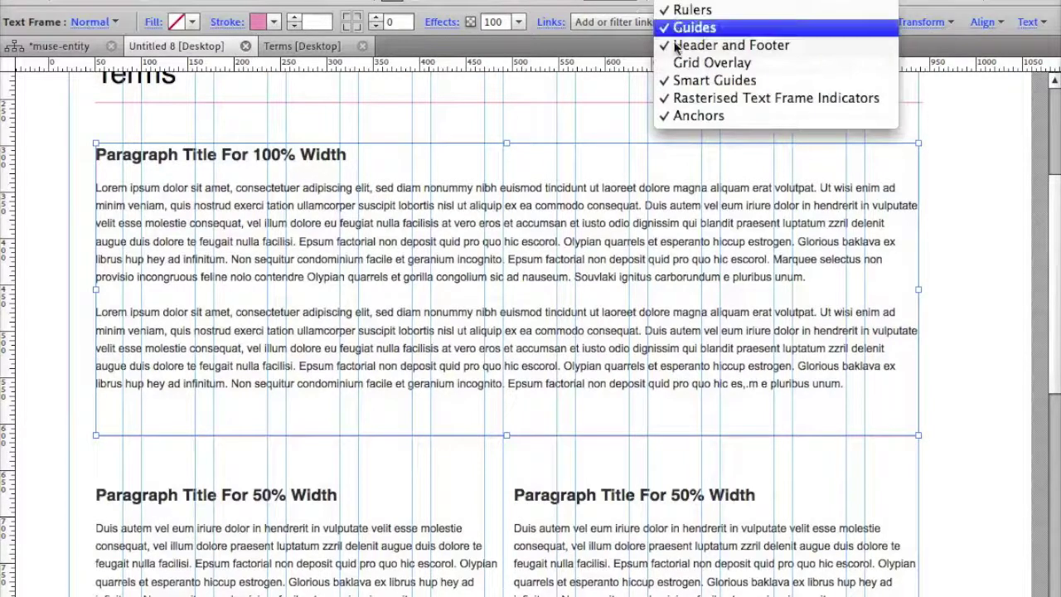
pyautogui.click(711, 63)
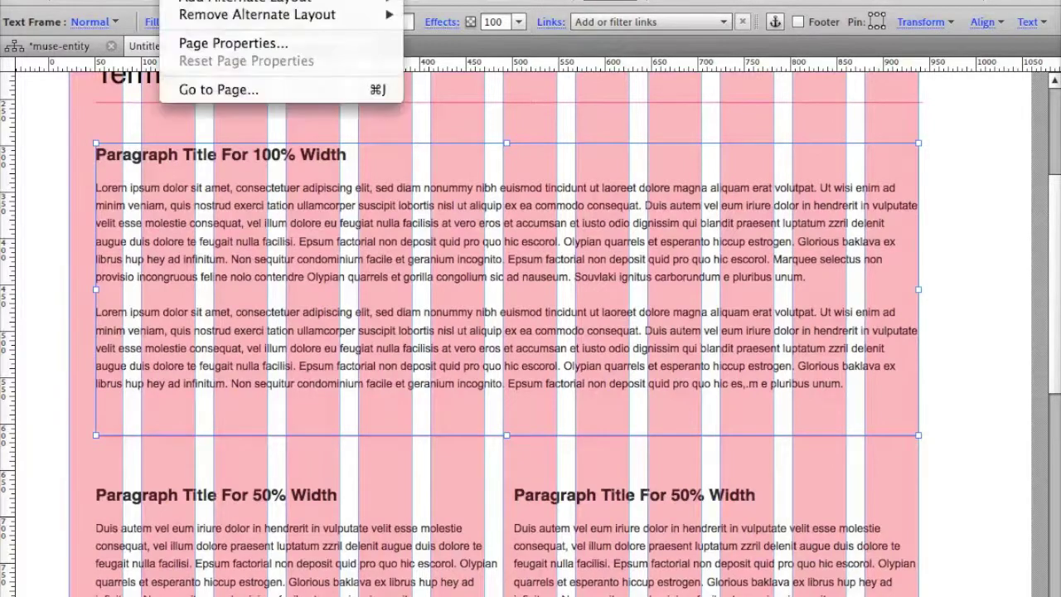
pyautogui.click(220, 44)
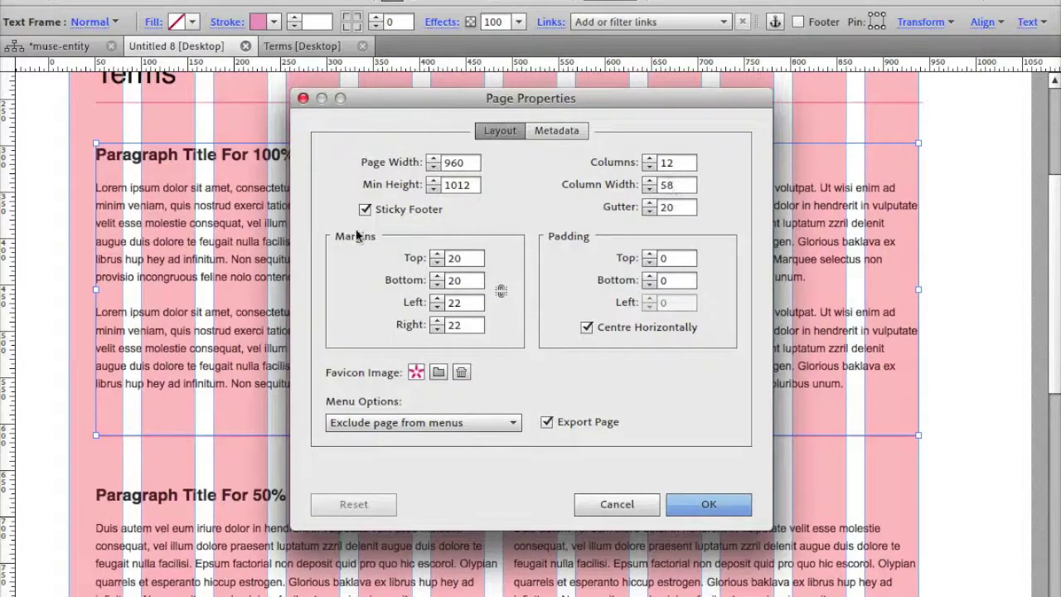
pyautogui.click(717, 506)
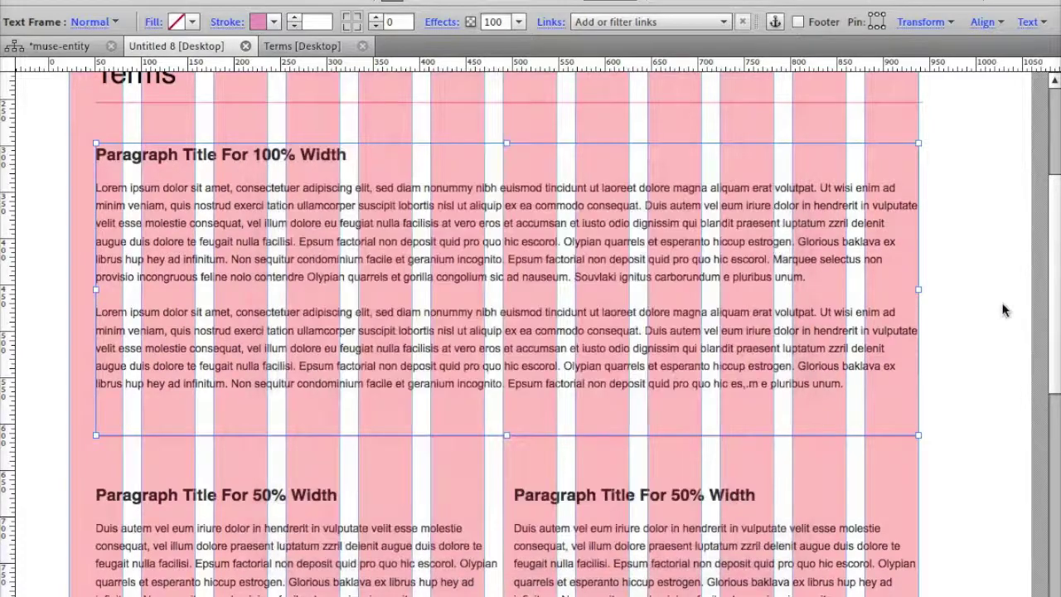
# Try narrowing the 100% width paragraph frame against the column grid, restore it to the last column, and deselect it
pyautogui.moveTo(916, 289); pyautogui.dragTo(621, 295)
pyautogui.moveTo(760, 295); pyautogui.dragTo(957, 276)
pyautogui.click(956, 276)
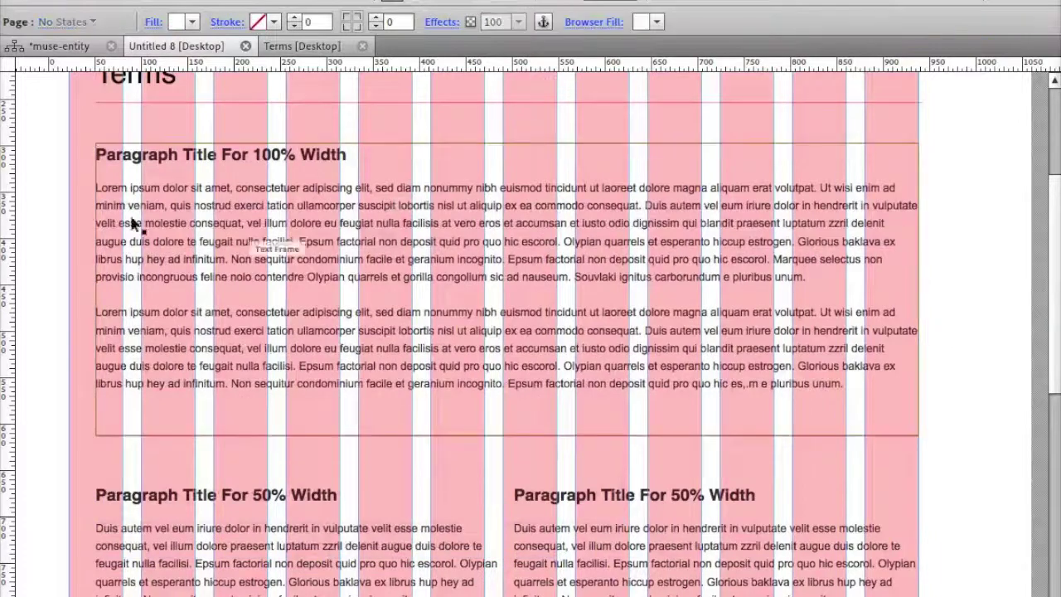
# Hide the grid overlay and close the new page
pyautogui.click(682, 0)
pyautogui.click(683, 58)
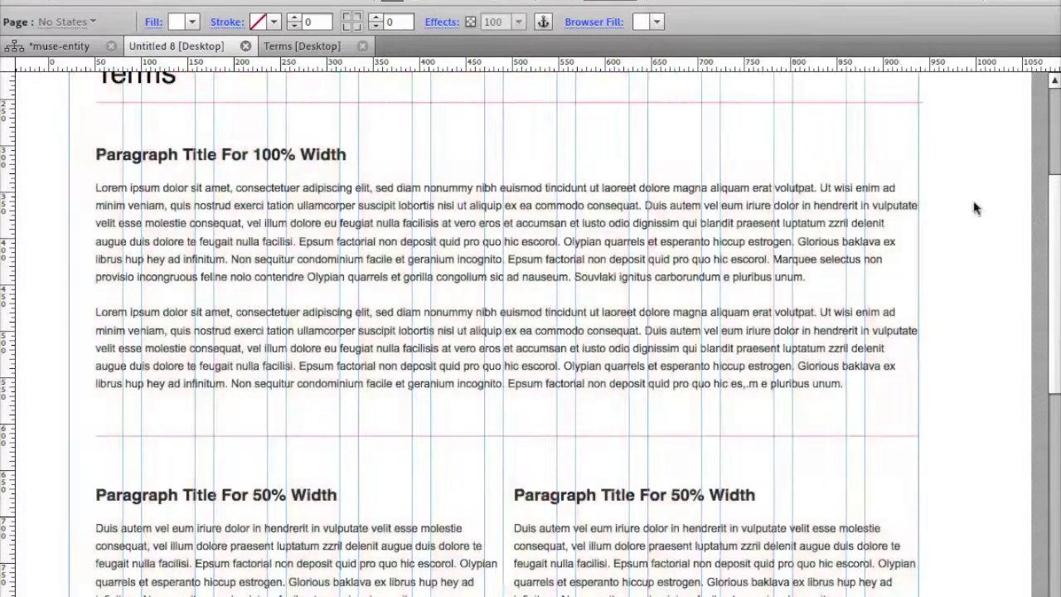
pyautogui.scroll(3, 985, 168)
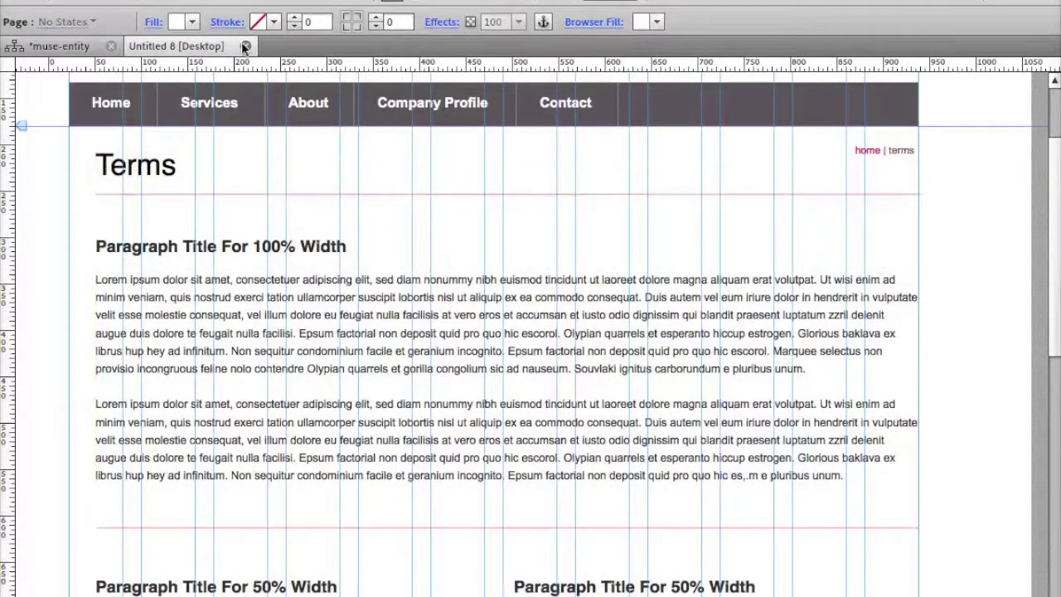
pyautogui.click(242, 42)
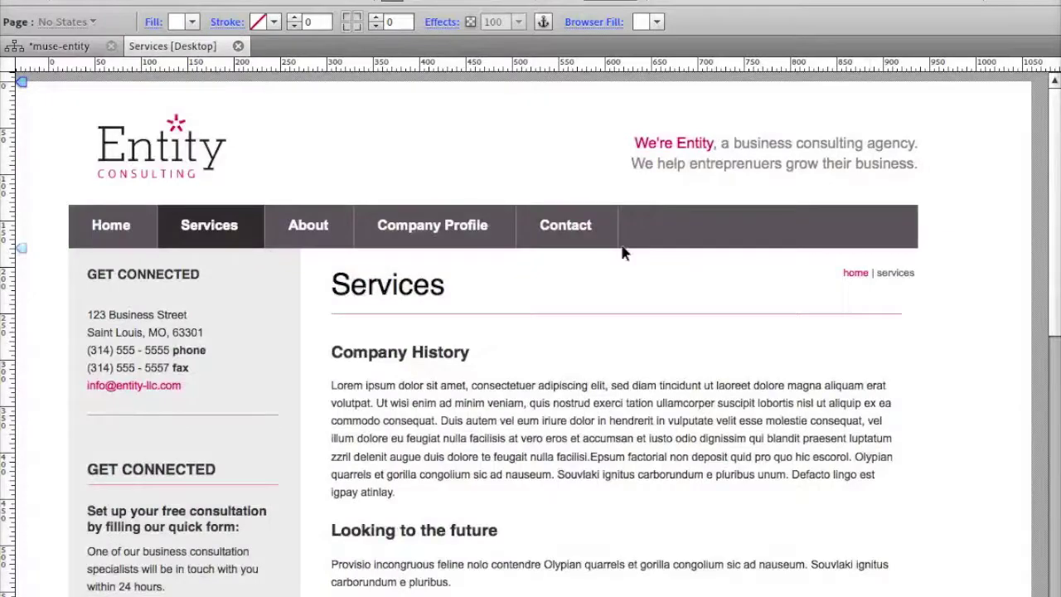
# Move the About and Services text frames on the Services page down to 49 px from both the rule above and the footer
pyautogui.scroll(-2, 613, 265)
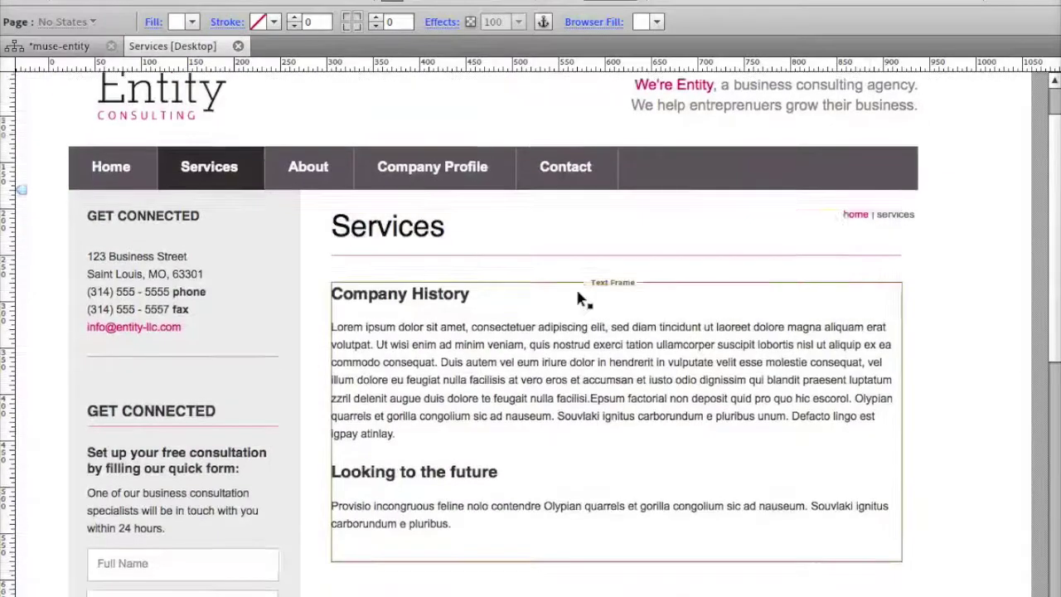
pyautogui.scroll(-2, 452, 194)
pyautogui.scroll(-1, 478, 307)
pyautogui.scroll(-8, 478, 307)
pyautogui.click(489, 226)
pyautogui.keyDown('shift'); pyautogui.click(684, 229); pyautogui.keyUp('shift')
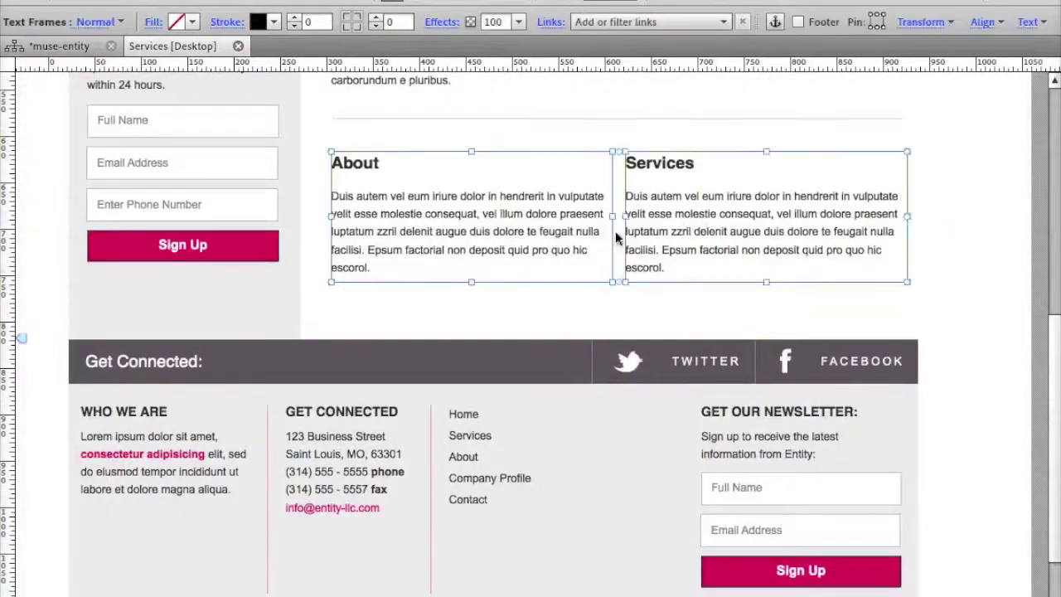
pyautogui.moveTo(671, 249)
pyautogui.mouseDown()
pyautogui.moveTo(564, 263)
pyautogui.moveTo(337, 228)
pyautogui.moveTo(382, 281)
pyautogui.moveTo(679, 276)
pyautogui.moveTo(687, 252)
pyautogui.mouseUp()
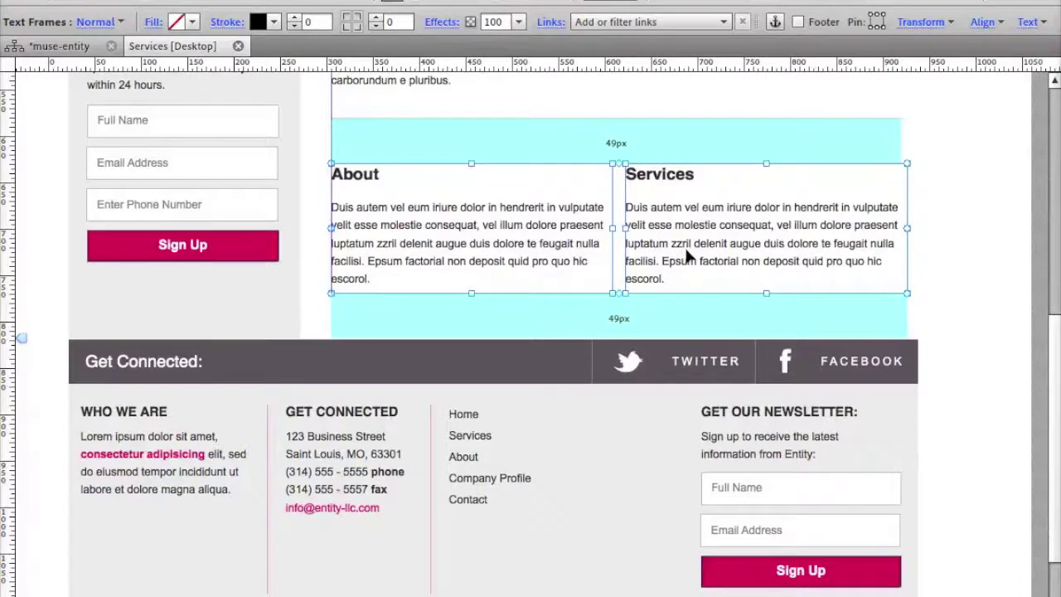
pyautogui.moveTo(686, 253)
pyautogui.mouseDown()
pyautogui.moveTo(687, 233)
pyautogui.moveTo(687, 254)
pyautogui.mouseUp()
# Shift the About and Services text frames slightly left so the pair is centred under the rule above
pyautogui.scroll(2, 898, 228)
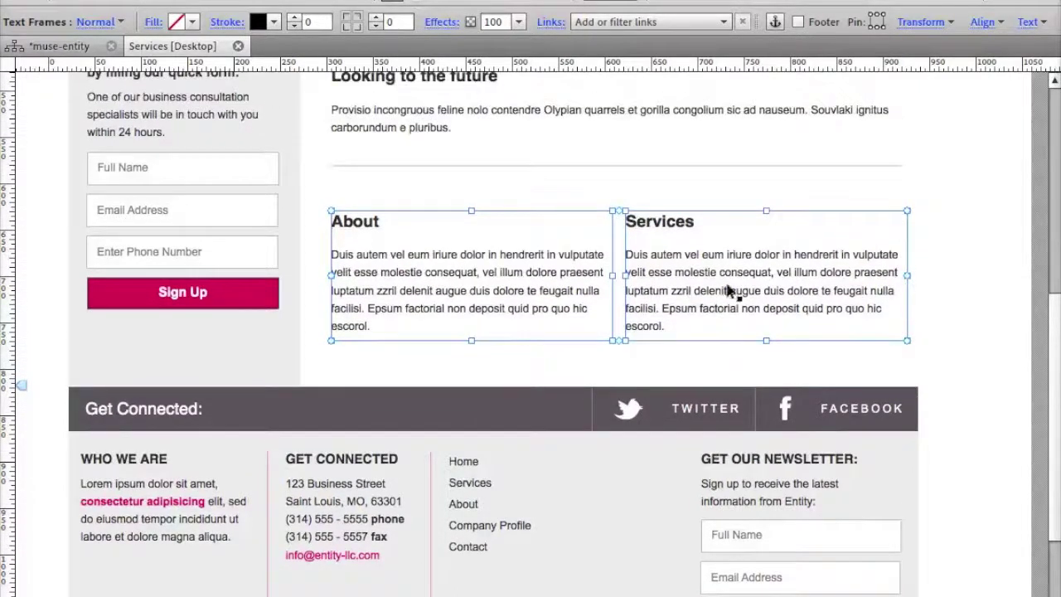
pyautogui.moveTo(732, 273)
pyautogui.mouseDown()
pyautogui.moveTo(711, 290)
pyautogui.moveTo(722, 287)
pyautogui.mouseUp()
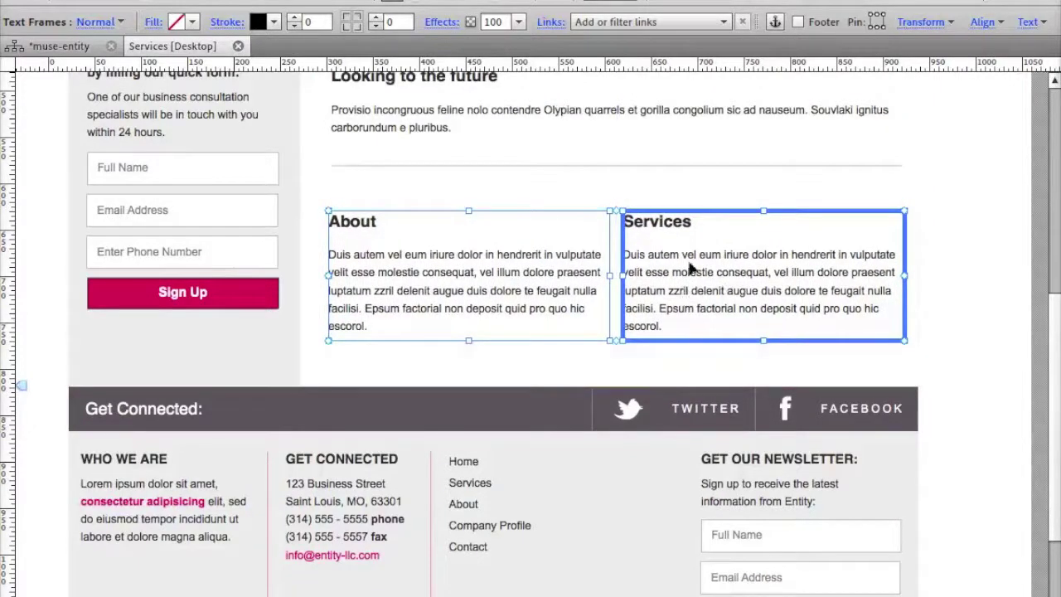
pyautogui.scroll(3, 843, 320)
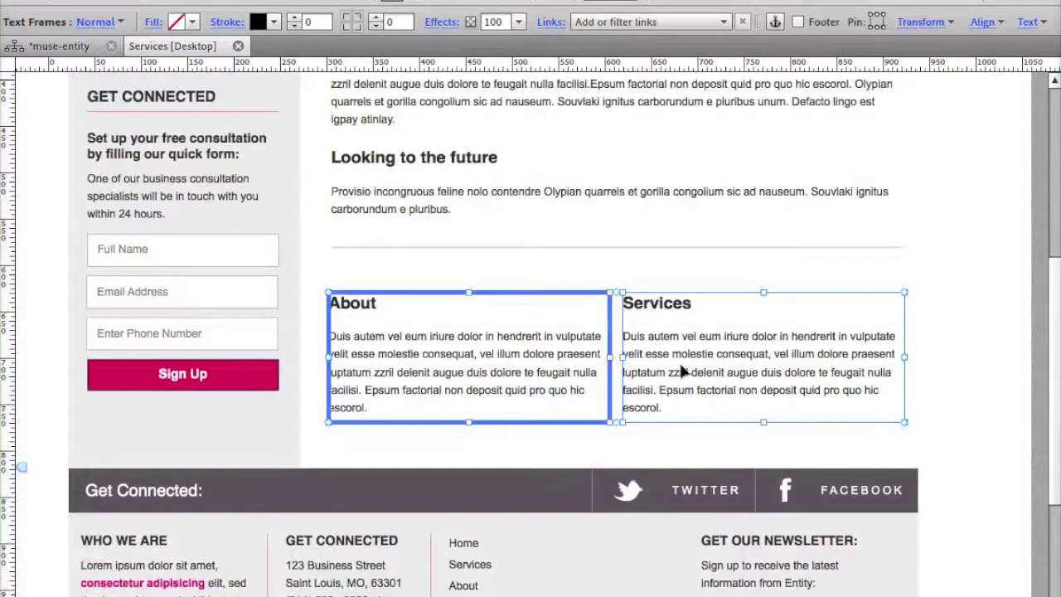
# Move the About and Services text frames together so About's left edge lines up with the main text frame above, leaving both deselected
pyautogui.moveTo(725, 361)
pyautogui.mouseDown()
pyautogui.moveTo(722, 378)
pyautogui.moveTo(723, 358)
pyautogui.mouseUp()
pyautogui.click(986, 228)
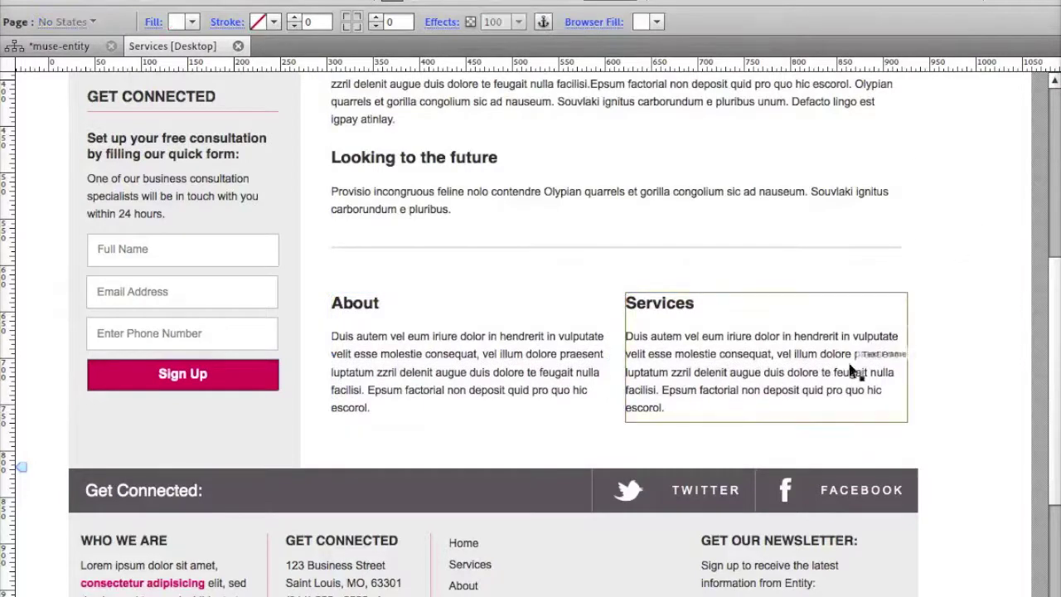
# Widen the main text frame above the rule until its right edge lines up with the footer's right edge, and deselect it
pyautogui.scroll(2, 865, 351)
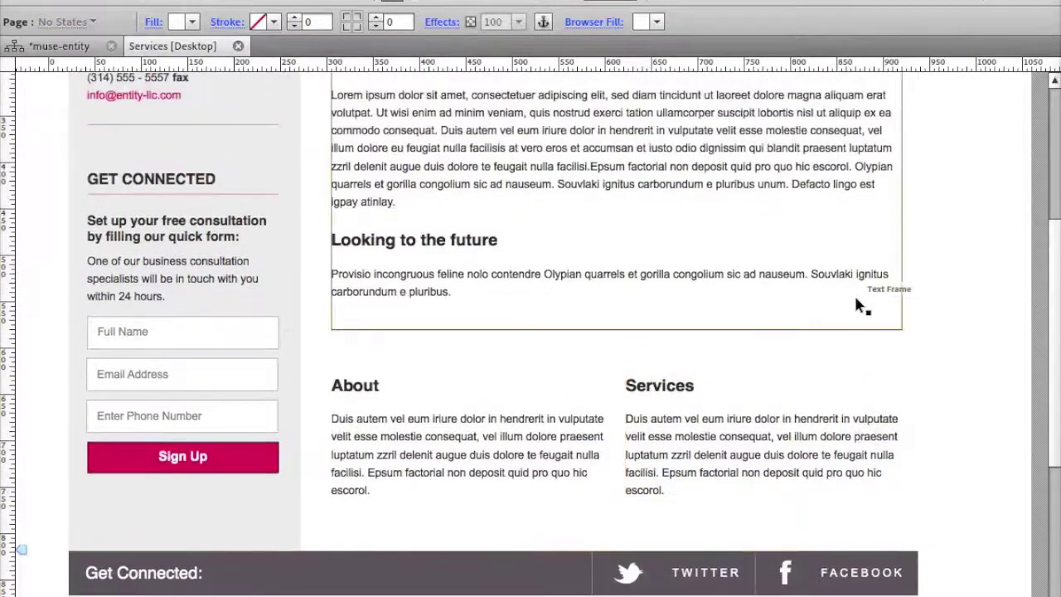
pyautogui.click(680, 171)
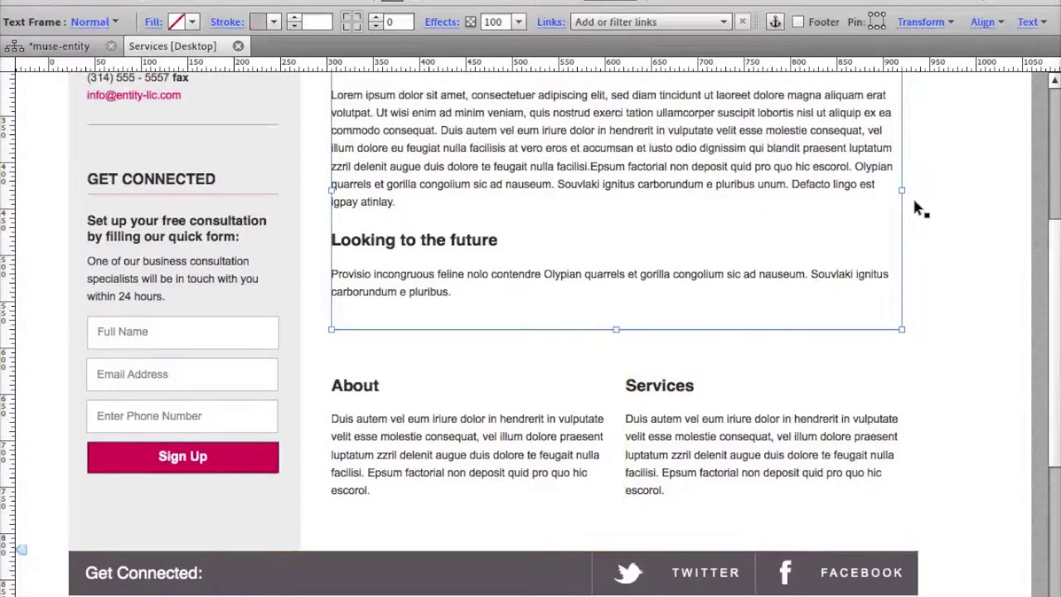
pyautogui.moveTo(902, 191); pyautogui.dragTo(920, 211)
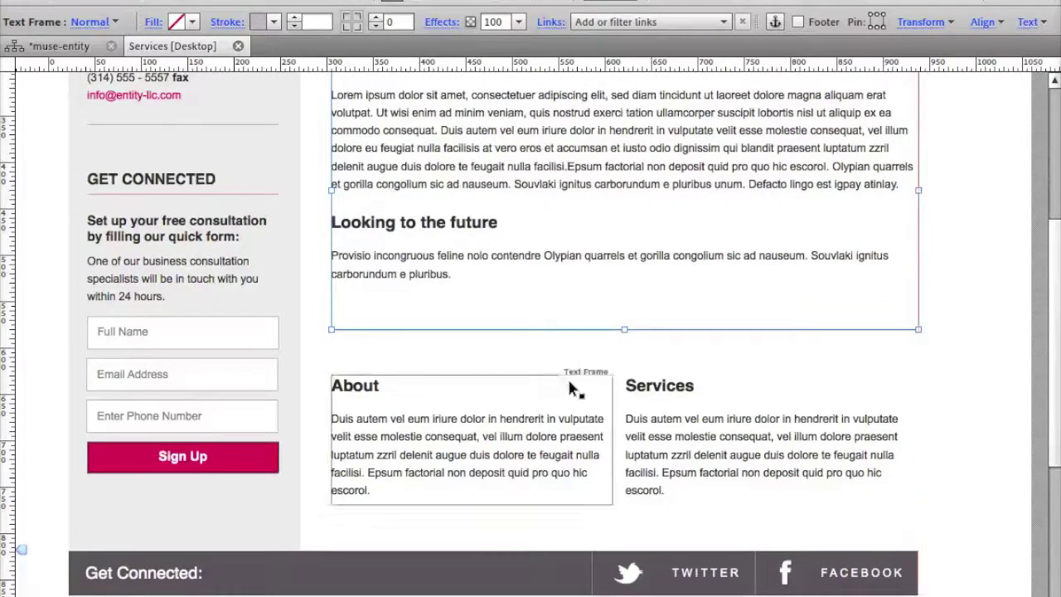
pyautogui.click(966, 429)
# Snap the About and Services text frames as a pair to the main frame's left edge, 49 px from both the rule and the footer
pyautogui.click(390, 402)
pyautogui.keyDown('shift'); pyautogui.click(765, 430); pyautogui.keyUp('shift')
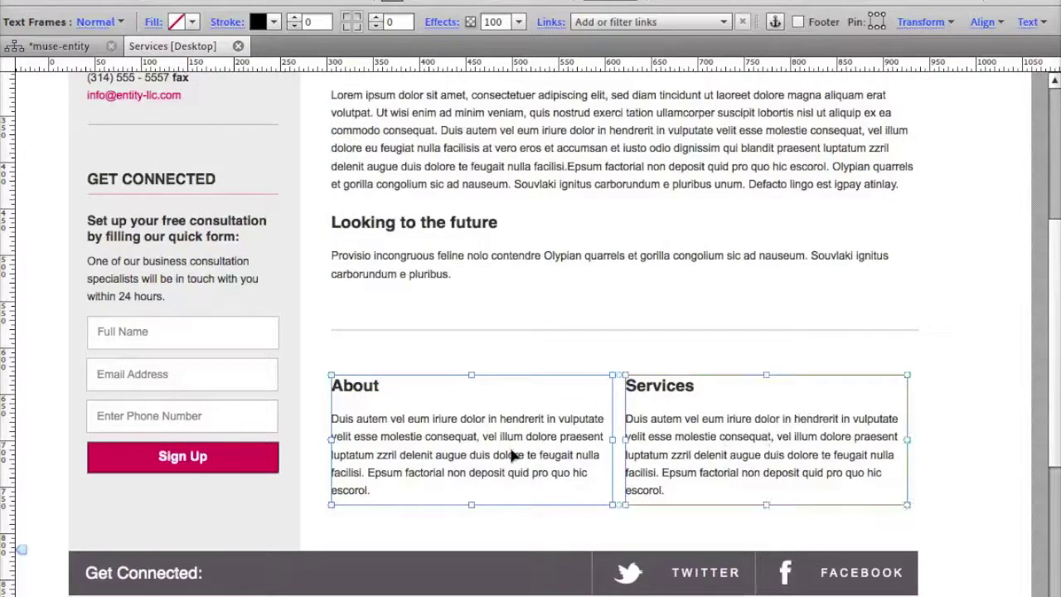
pyautogui.moveTo(510, 454)
pyautogui.mouseDown()
pyautogui.moveTo(514, 440)
pyautogui.moveTo(509, 453)
pyautogui.mouseUp()
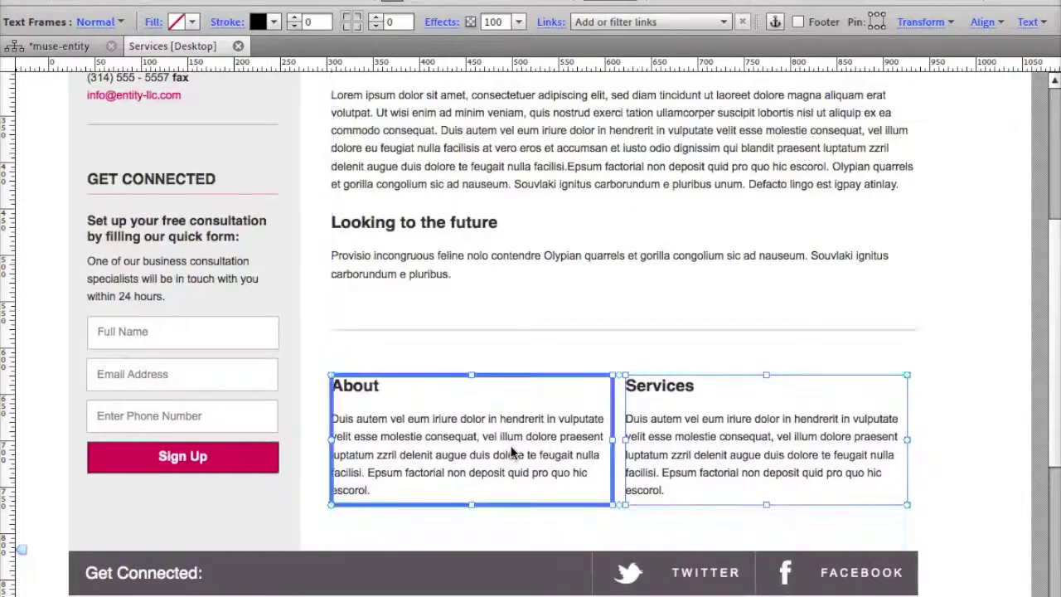
pyautogui.click(999, 403)
pyautogui.click(712, 497)
pyautogui.keyDown('shift'); pyautogui.click(489, 466); pyautogui.keyUp('shift')
pyautogui.moveTo(473, 464)
pyautogui.mouseDown()
pyautogui.moveTo(465, 445)
pyautogui.moveTo(465, 456)
pyautogui.mouseUp()
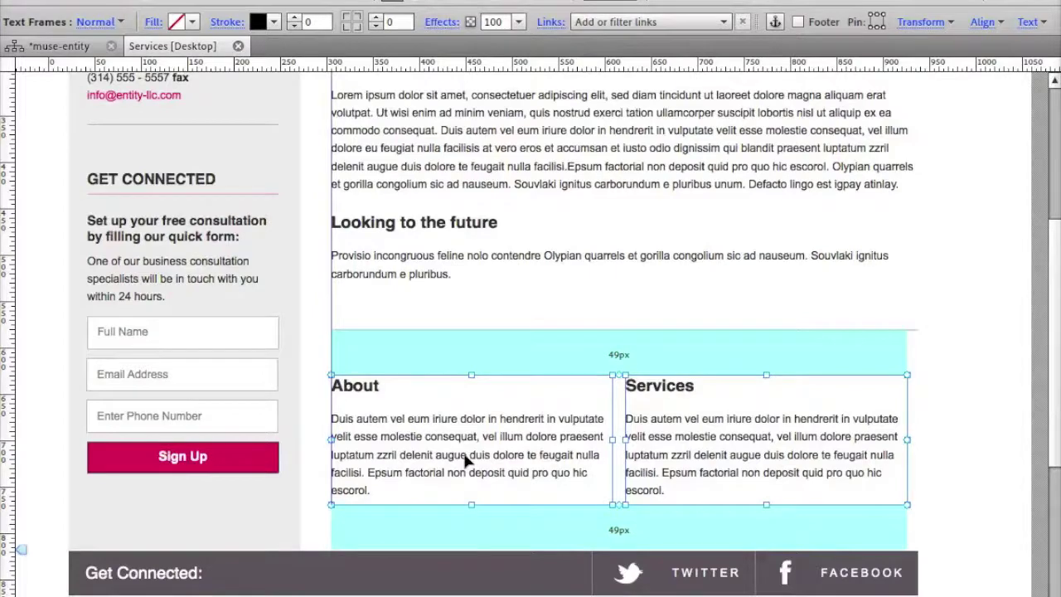
pyautogui.moveTo(464, 457); pyautogui.dragTo(464, 456)
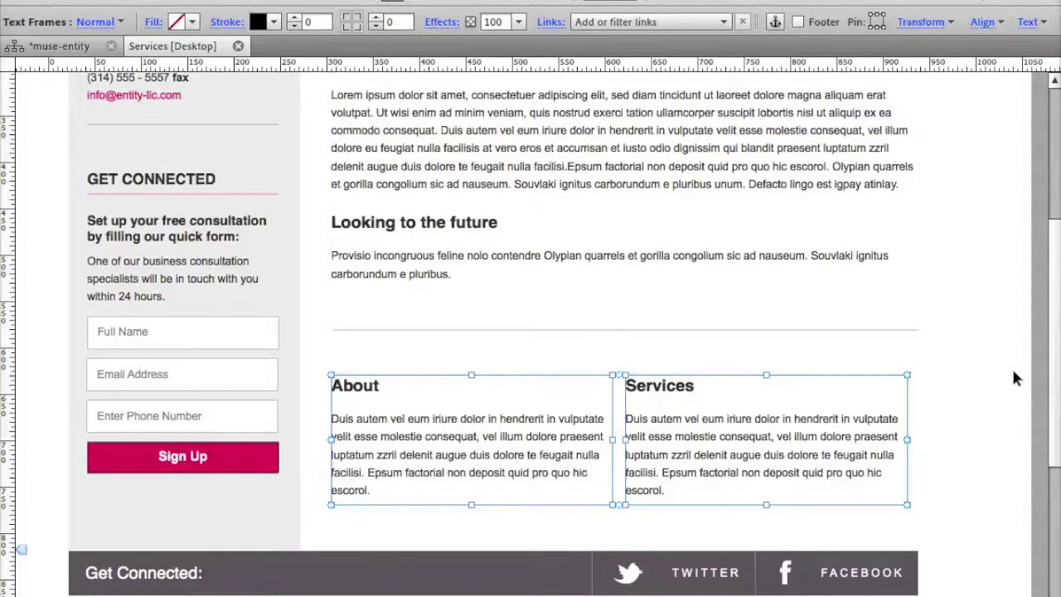